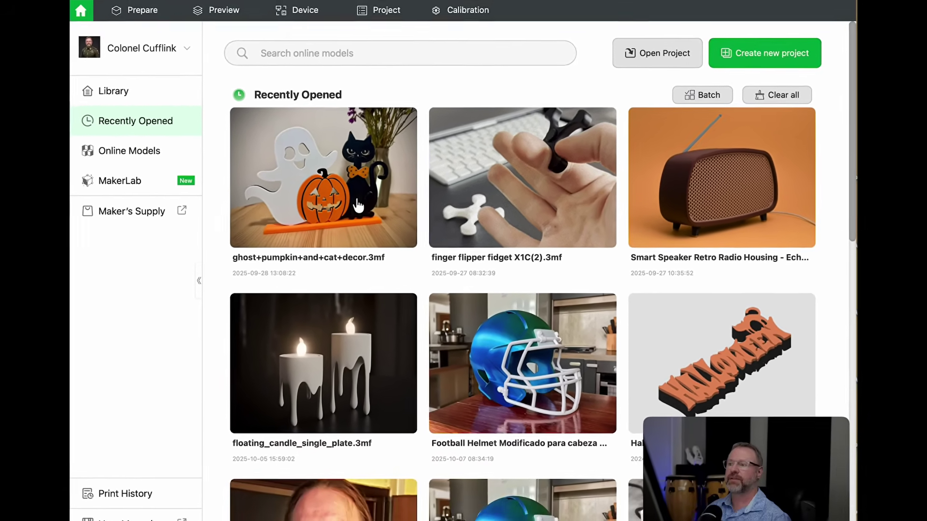
# - Open the ghost, pumpkin and cat decor project and orbit plate 1 to a top-down view
pyautogui.click(354, 96)
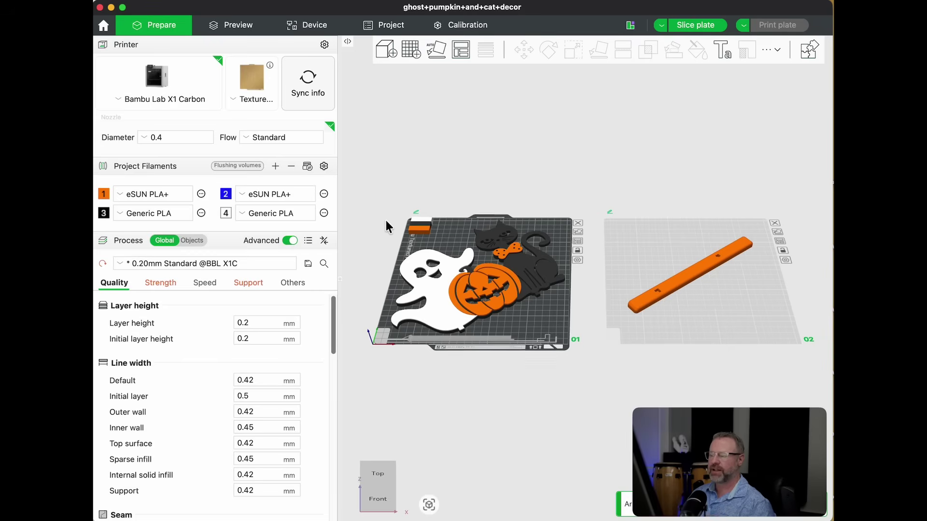
pyautogui.scroll(5, 393, 233)
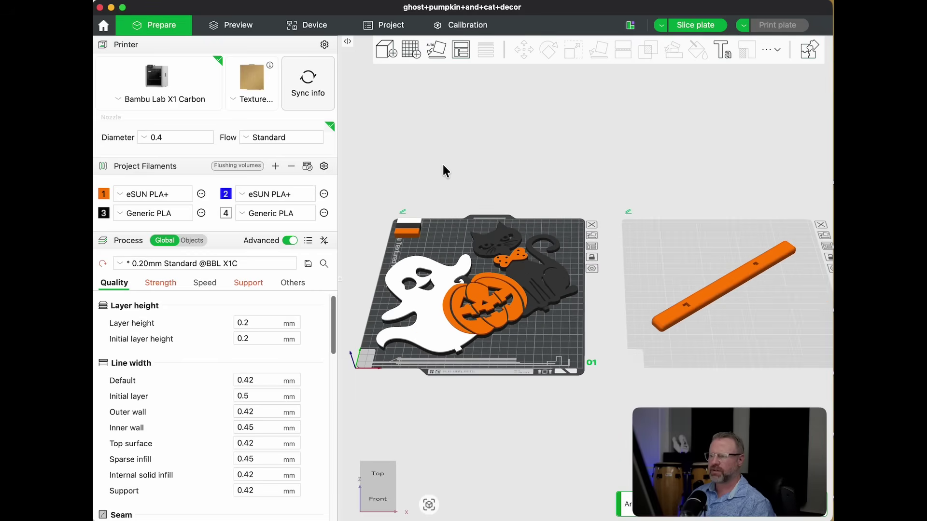
pyautogui.moveTo(496, 172); pyautogui.dragTo(497, 186)
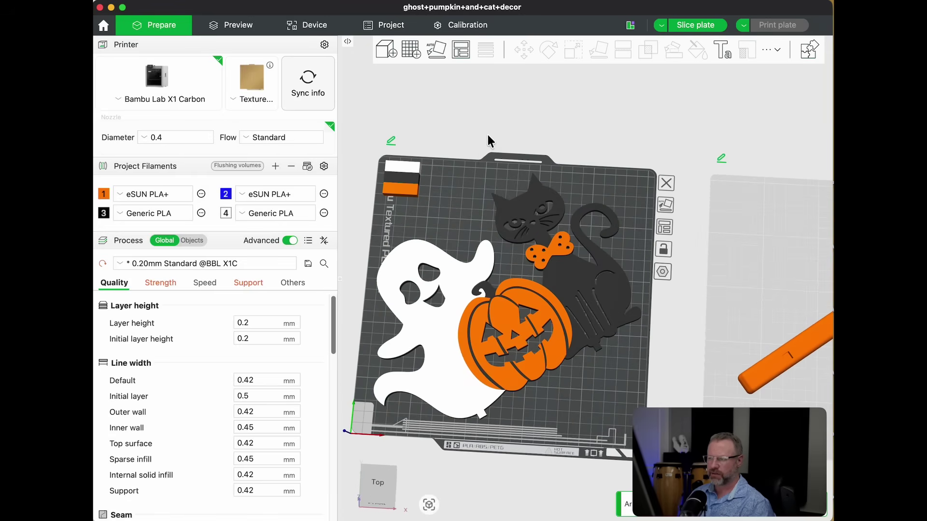
pyautogui.moveTo(488, 136); pyautogui.dragTo(481, 133)
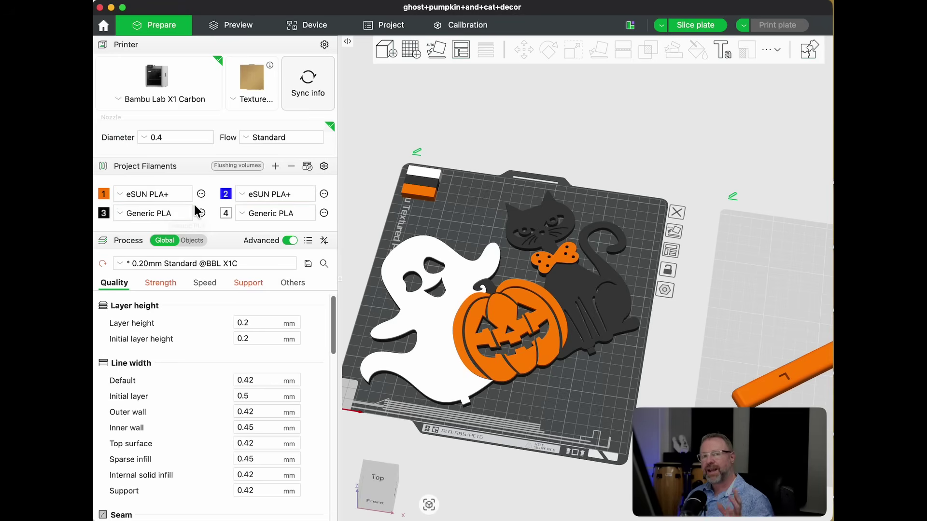
# - Sync nozzle info, then overwrite the project filaments with the AMS's PLA Basic and PLA Matte
pyautogui.click(304, 90)
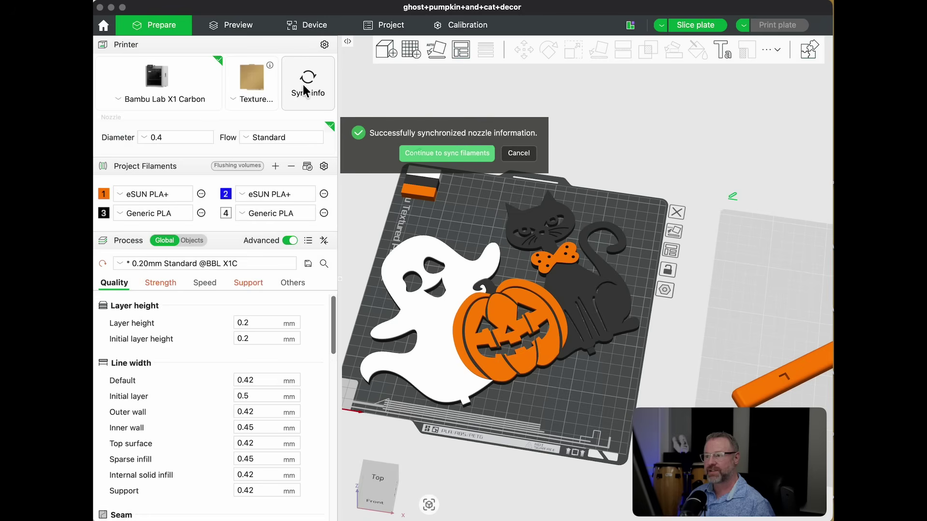
pyautogui.click(450, 150)
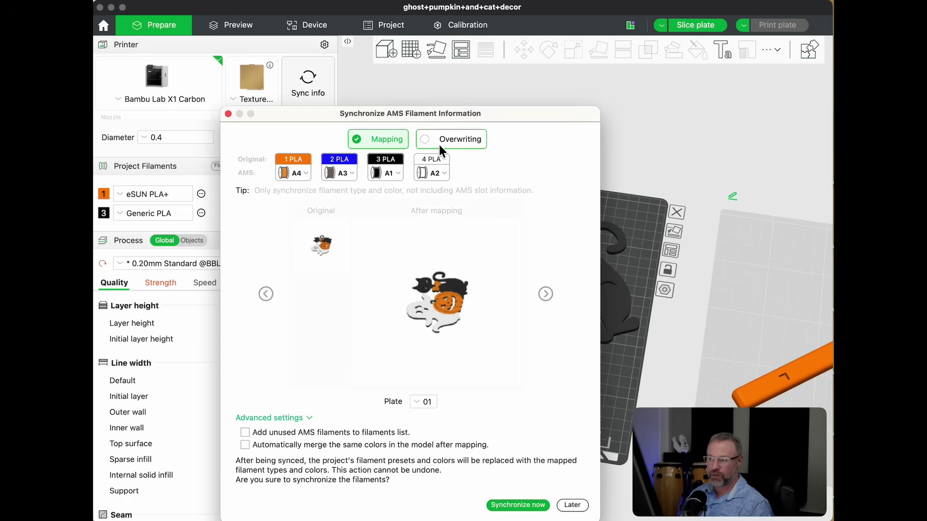
pyautogui.click(439, 145)
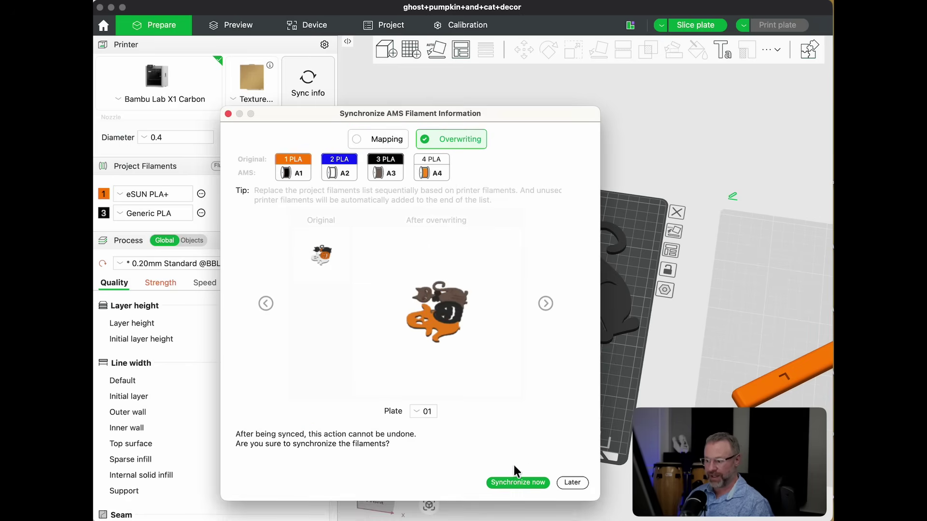
pyautogui.click(516, 484)
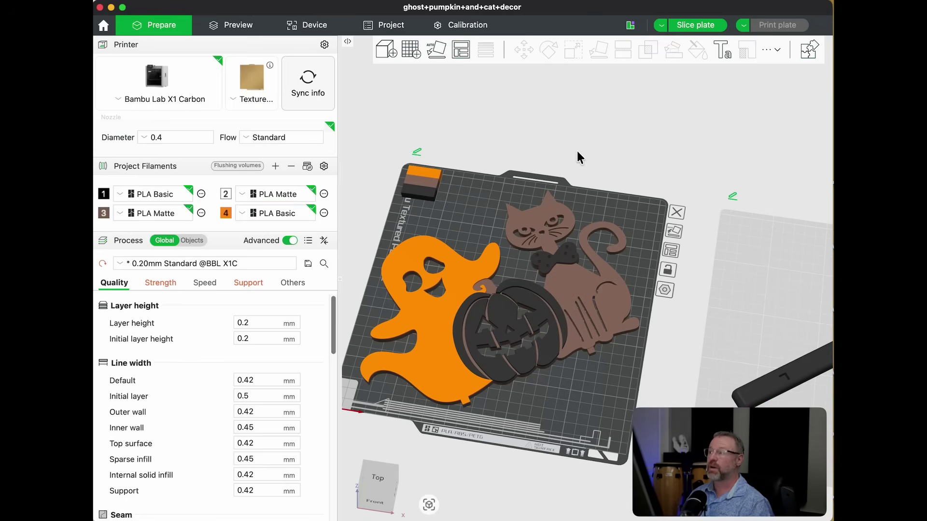
# - Slice plate 1, map orange, black and brown filaments to slots A2, A4 and A1, then close unsent
pyautogui.moveTo(576, 150); pyautogui.dragTo(524, 213)
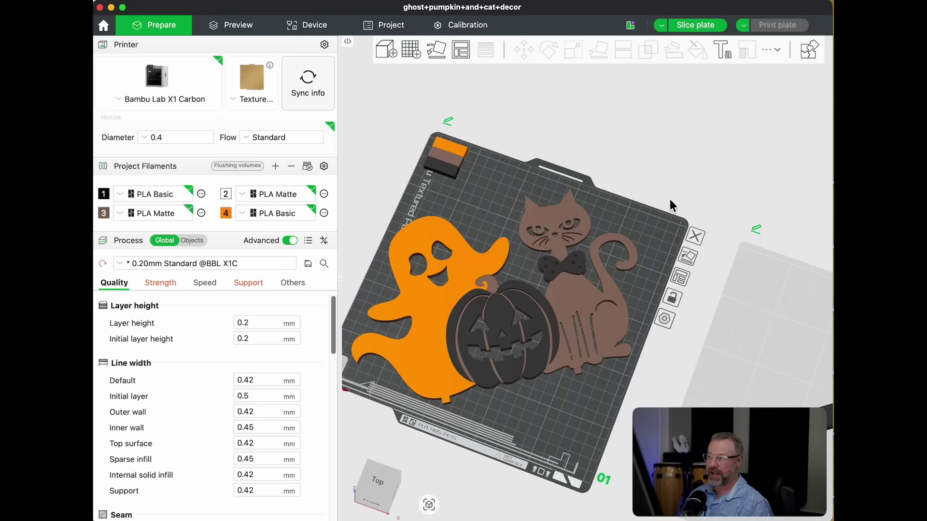
pyautogui.click(697, 29)
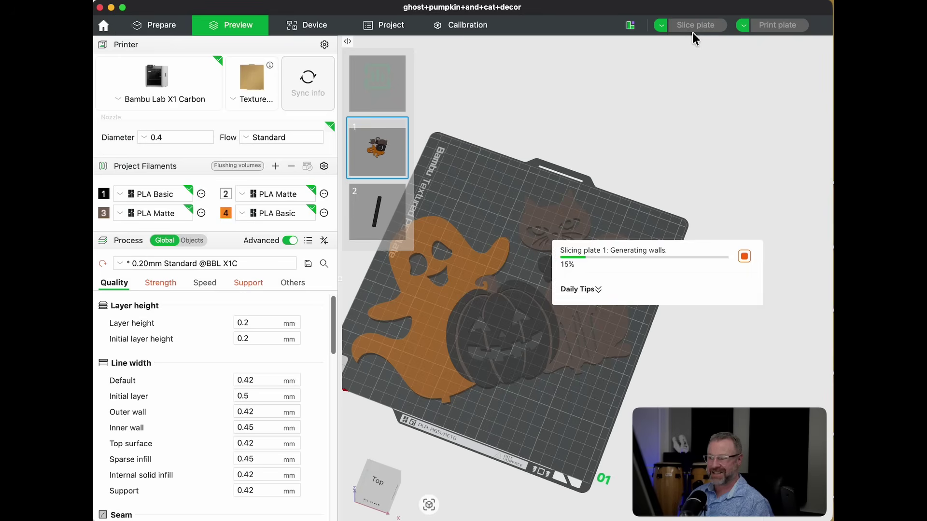
pyautogui.click(767, 32)
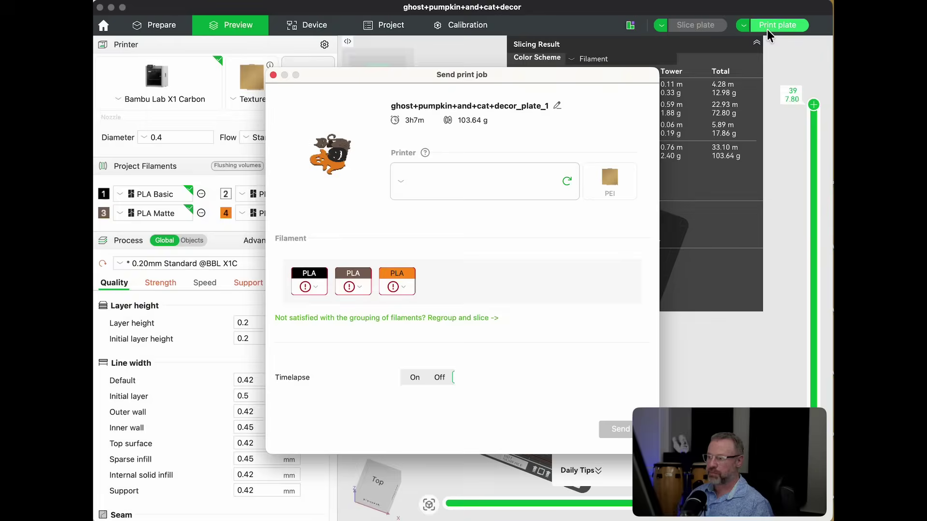
pyautogui.click(409, 254)
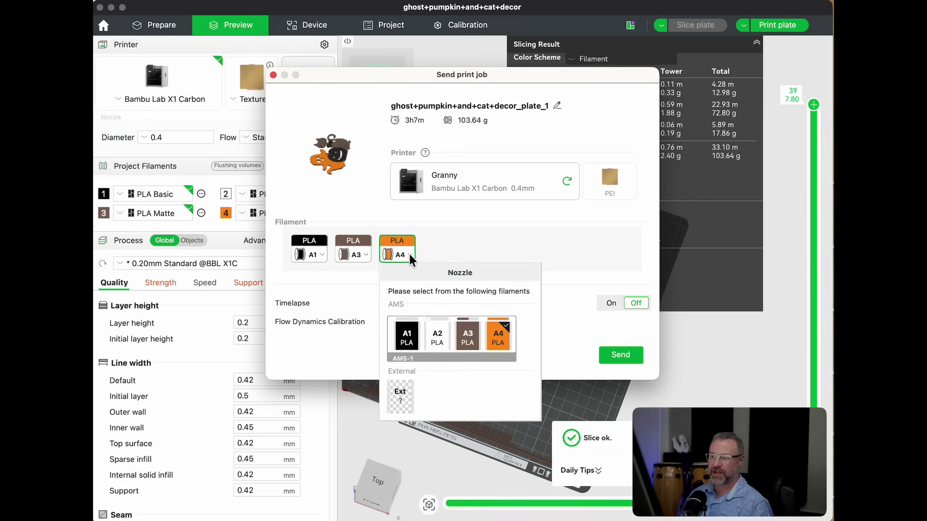
pyautogui.click(444, 338)
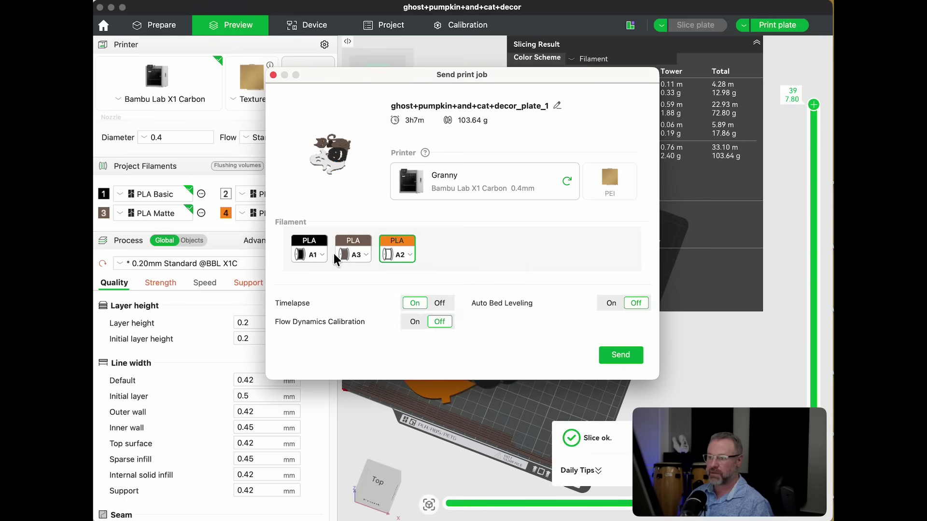
pyautogui.click(316, 252)
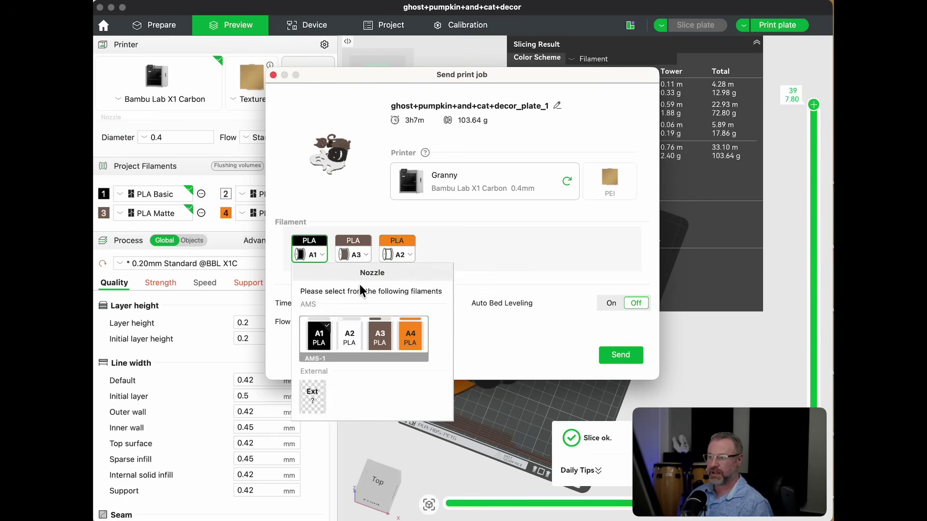
pyautogui.click(411, 338)
pyautogui.click(361, 259)
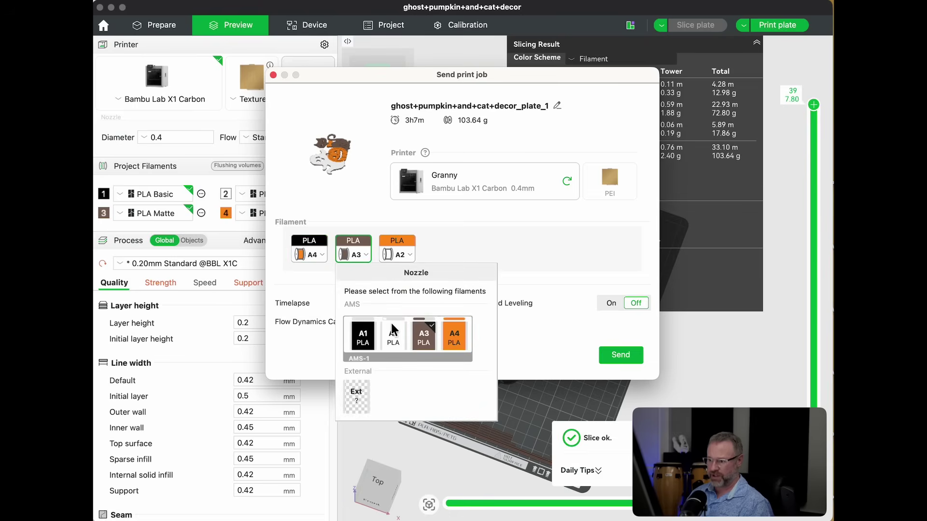
pyautogui.click(371, 335)
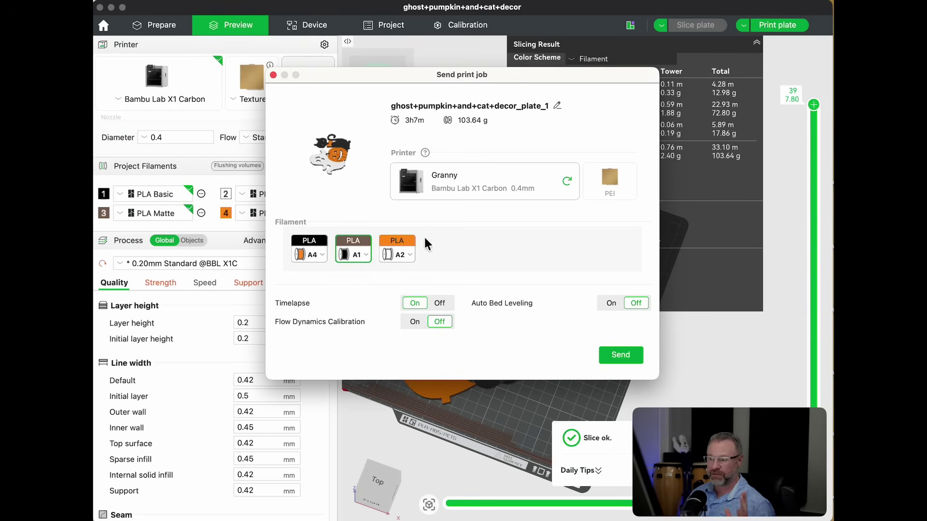
pyautogui.click(273, 75)
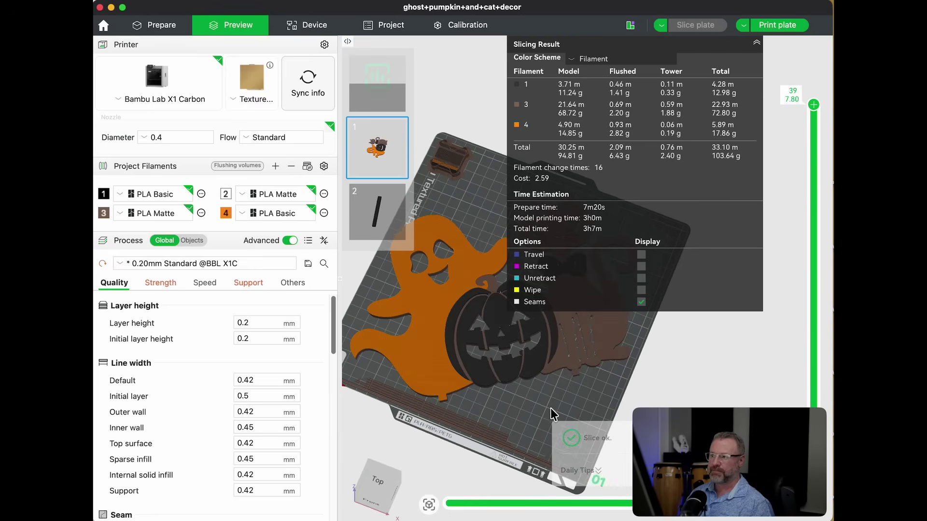
# - Select all models, fill-paint the ghost and cat's bow-tie dots white with filament 2, then undo
pyautogui.click(155, 31)
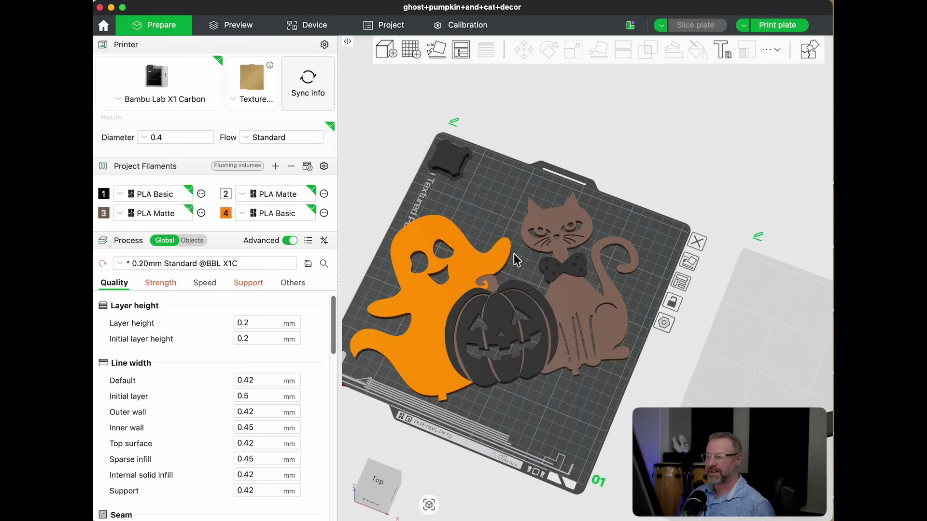
pyautogui.click(460, 262)
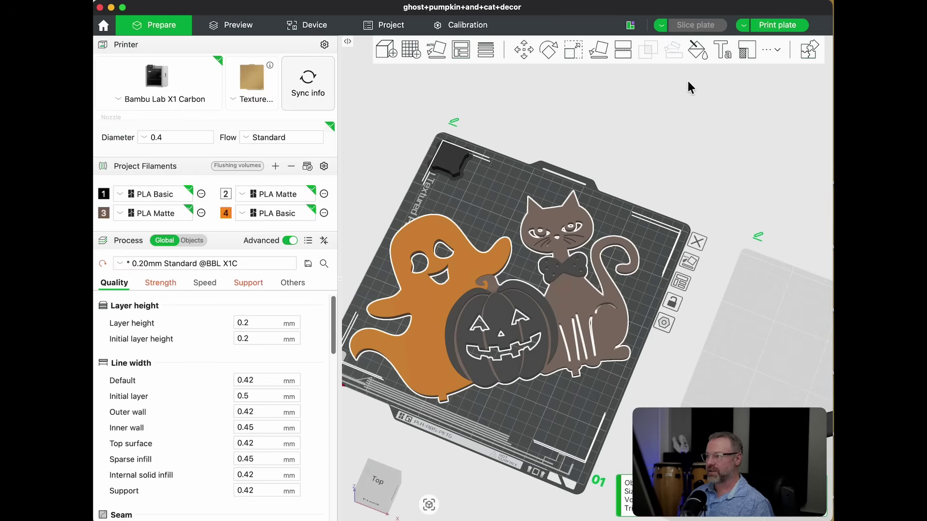
pyautogui.click(697, 50)
pyautogui.click(754, 131)
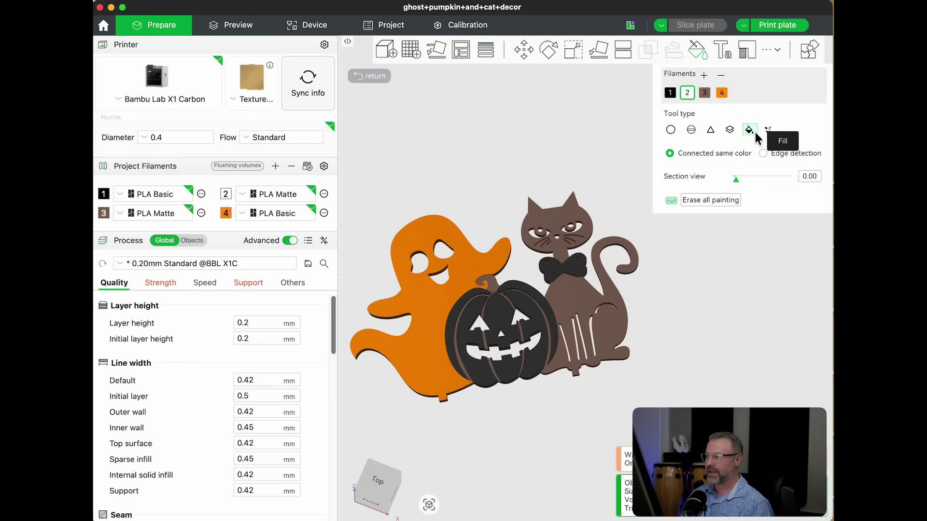
pyautogui.click(423, 295)
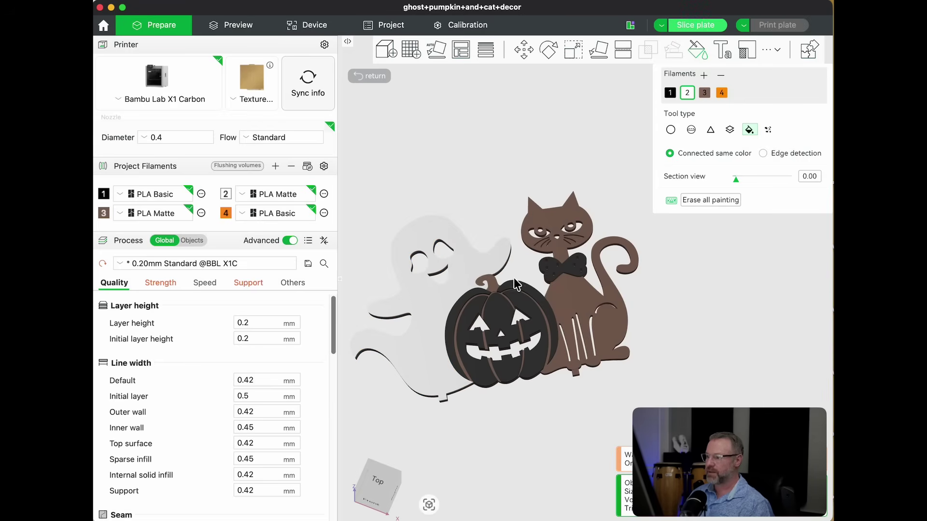
pyautogui.click(560, 274)
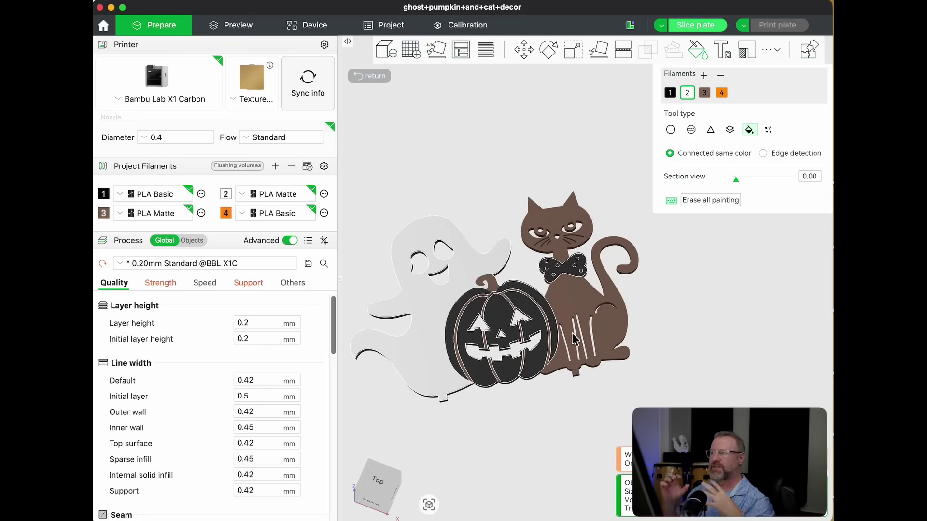
pyautogui.press('super+z')
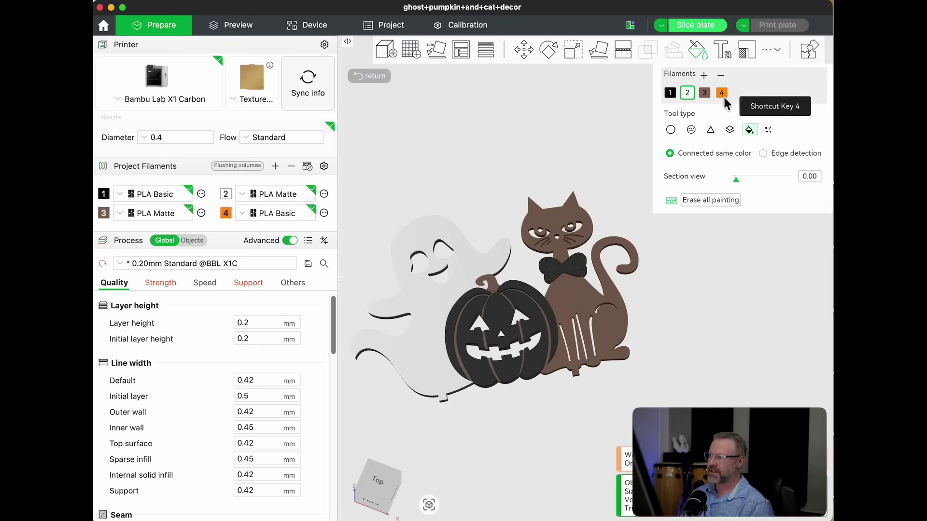
# - Fill the cat with filament 1, then the cat and pumpkin orange with filament 4; reopen the project
pyautogui.click(670, 93)
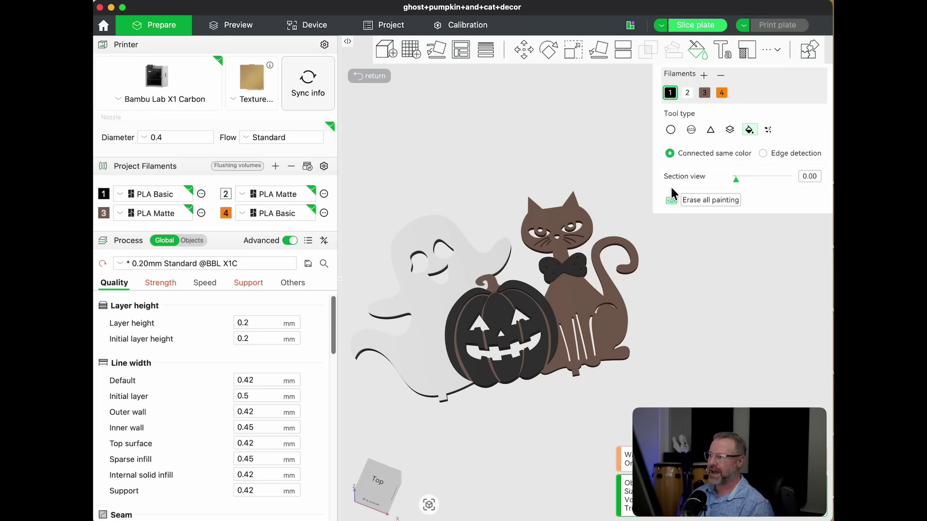
pyautogui.click(588, 301)
pyautogui.click(721, 93)
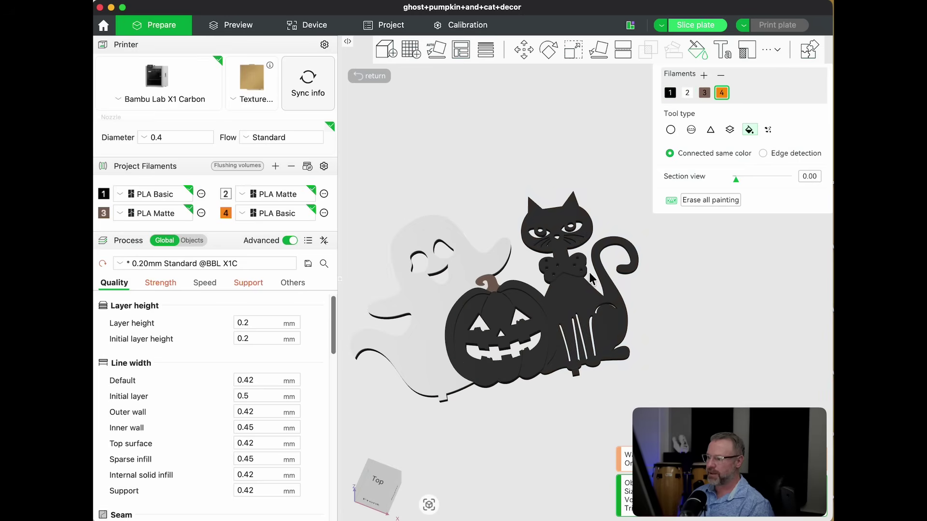
pyautogui.click(537, 319)
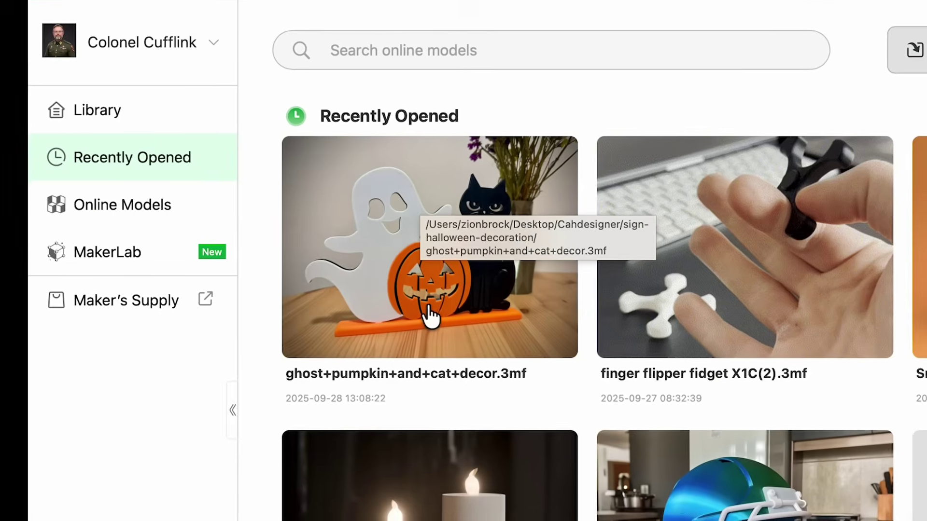
pyautogui.click(424, 310)
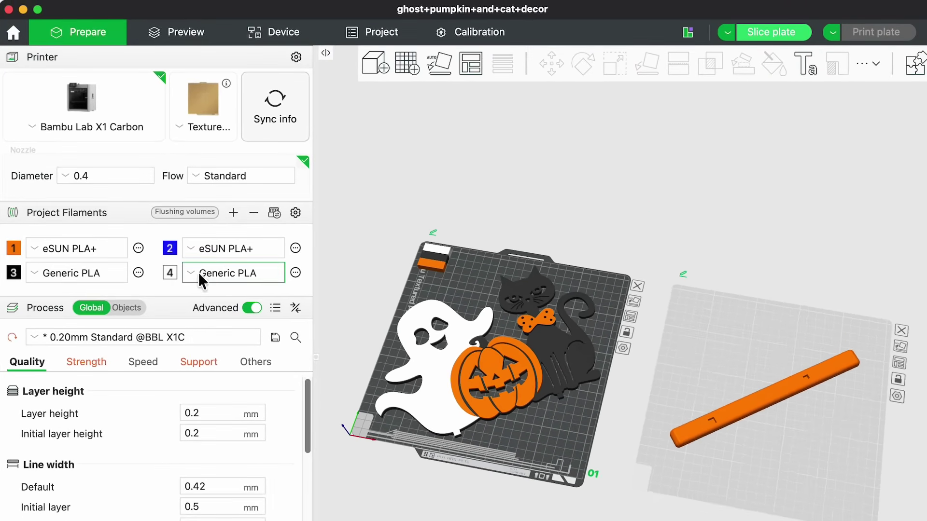
# - Sync nozzle info from the printer and continue to the AMS filament mapping dialog
pyautogui.click(276, 113)
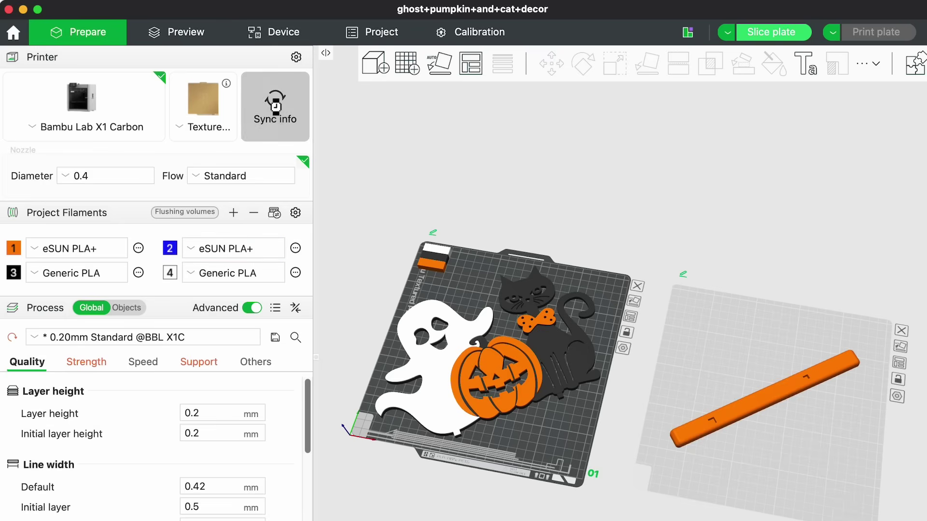
pyautogui.click(444, 194)
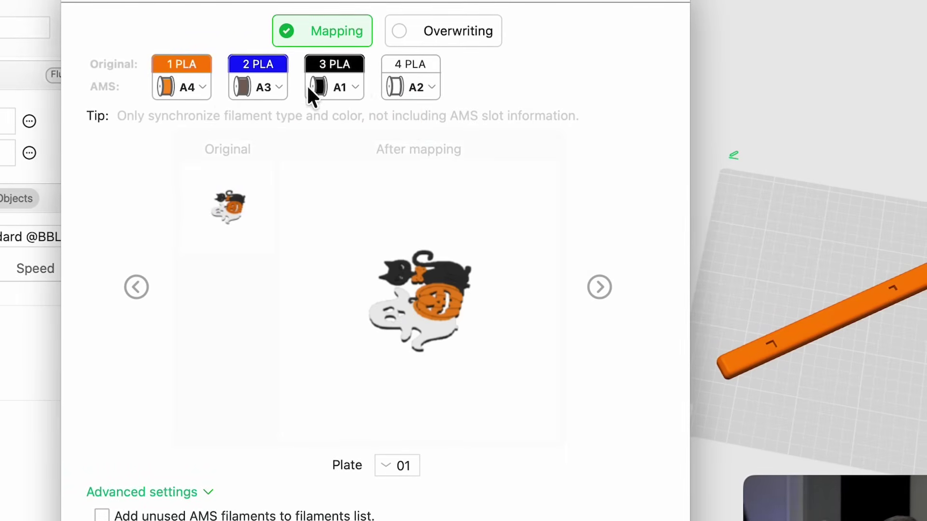
# - Review the AMS spool choices for filaments 1 through 4 in the mapping dialog
pyautogui.click(208, 91)
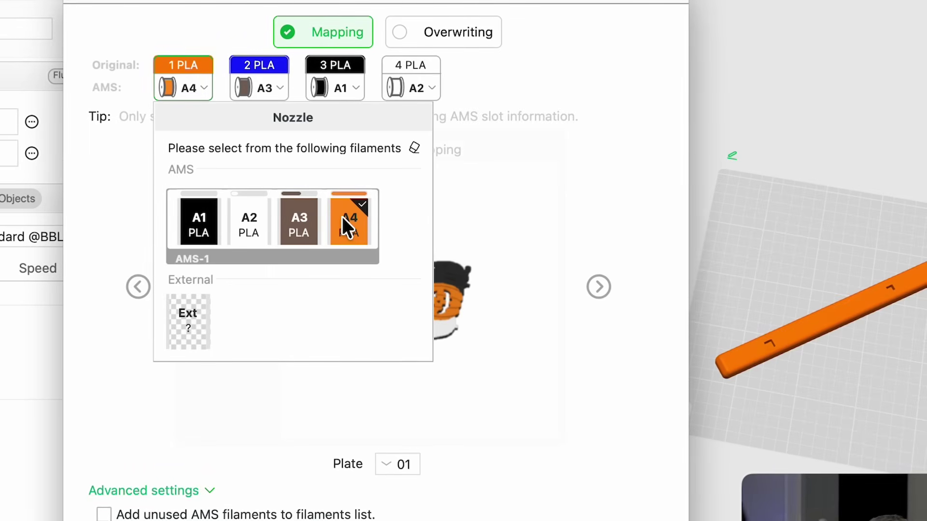
pyautogui.click(283, 92)
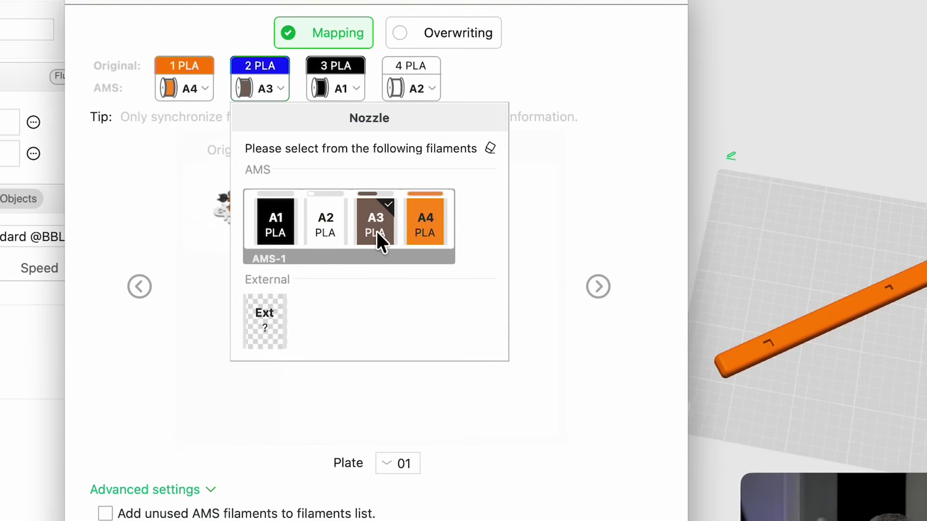
pyautogui.click(354, 88)
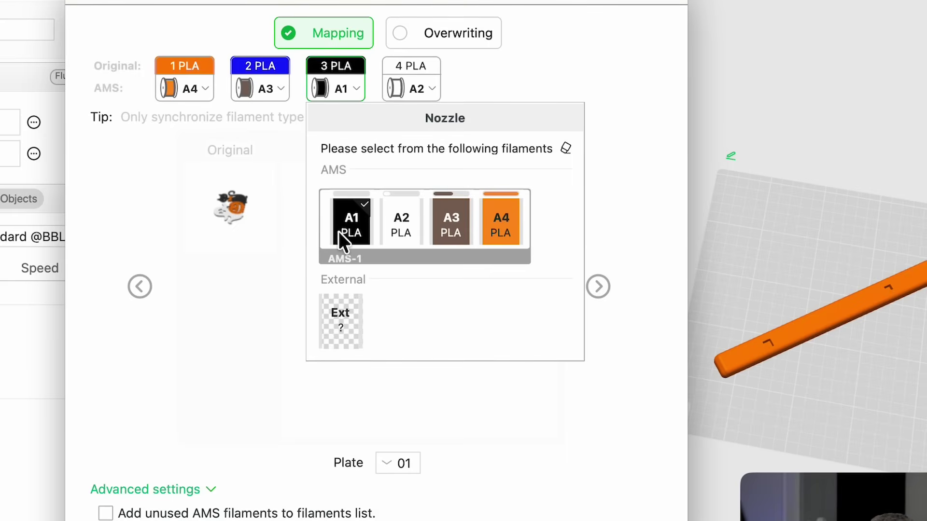
pyautogui.click(432, 89)
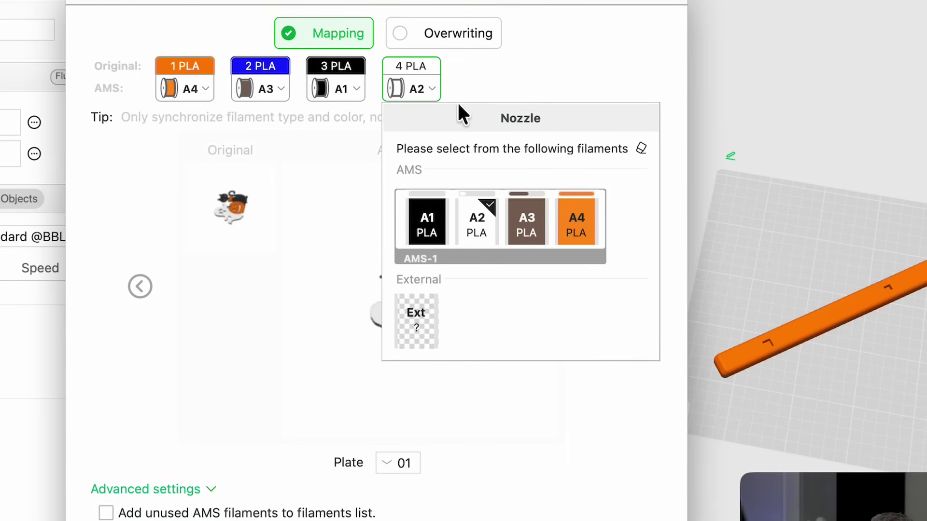
pyautogui.click(459, 86)
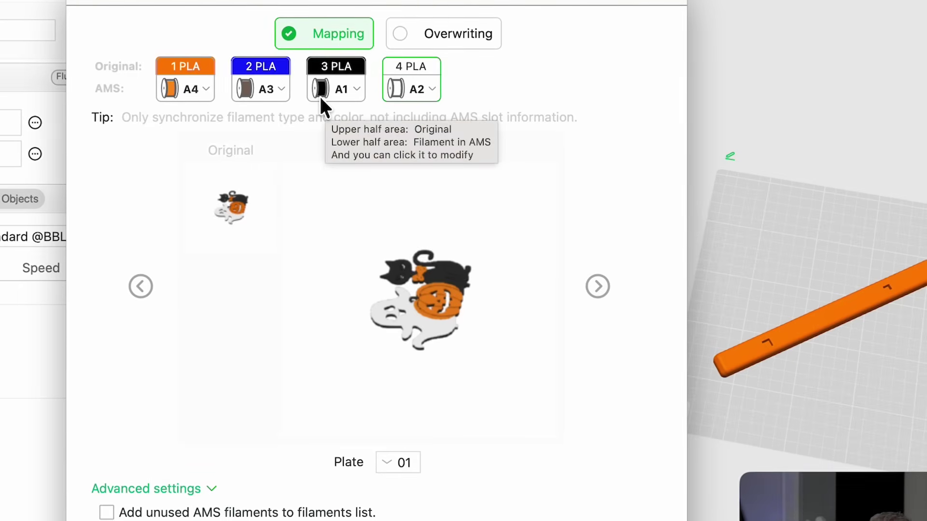
# - Try filament 3→A2 and 4→A1, revert to 3→A1 and 4→A2, and synchronize from the AMS
pyautogui.click(357, 93)
pyautogui.click(398, 216)
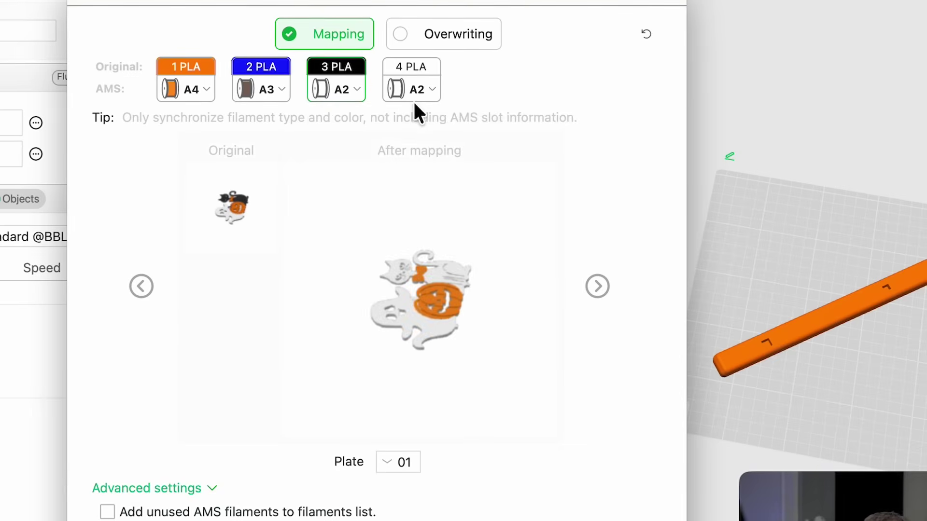
pyautogui.click(419, 93)
pyautogui.click(438, 242)
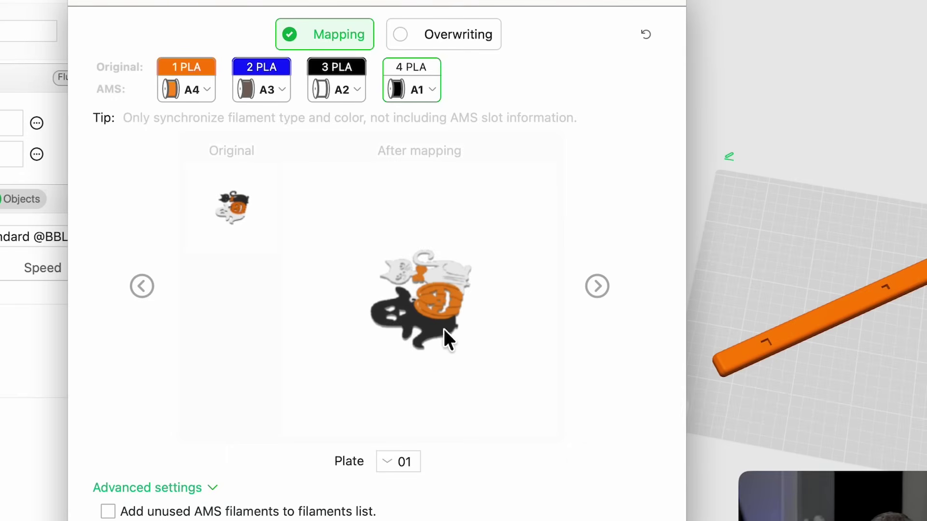
pyautogui.click(357, 89)
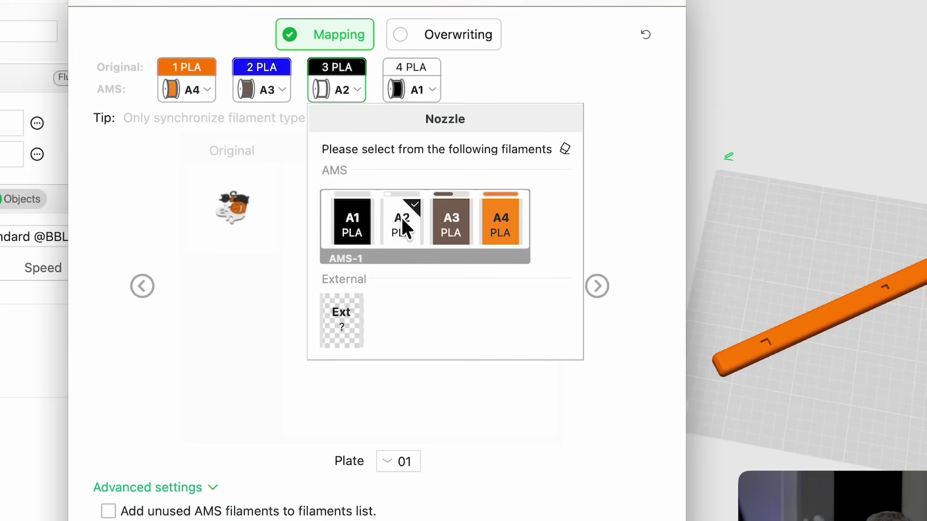
pyautogui.click(352, 212)
pyautogui.click(427, 90)
pyautogui.click(472, 217)
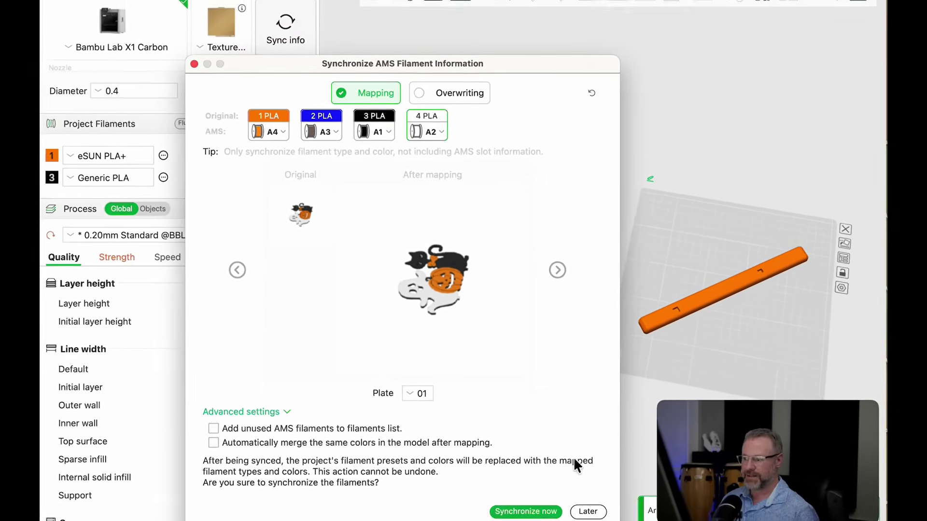
pyautogui.click(532, 506)
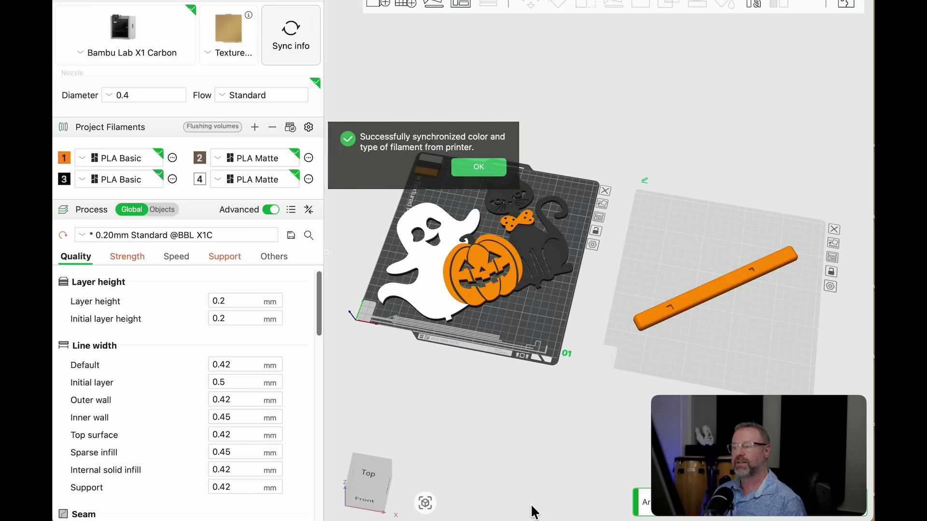
# - Dismiss the sync success message and widen the settings sidebar to show full filament names
pyautogui.click(500, 172)
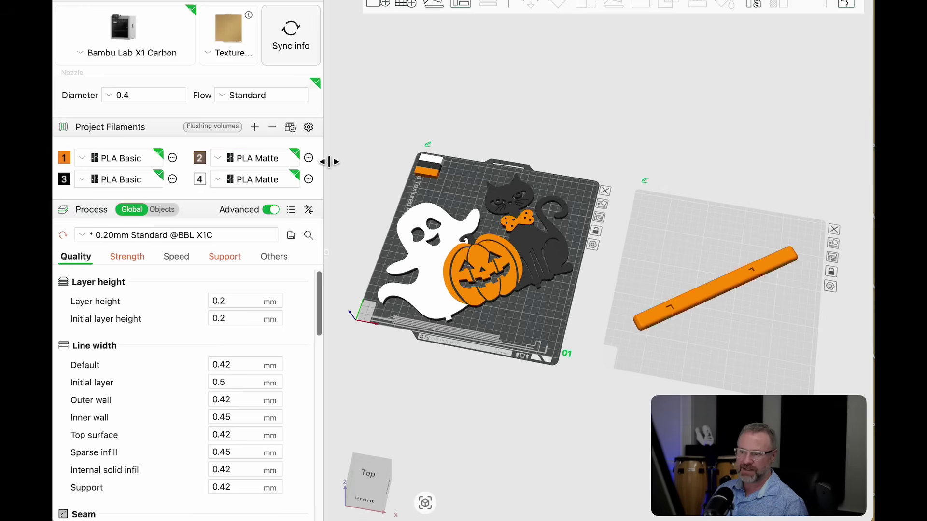
pyautogui.moveTo(329, 161)
pyautogui.mouseDown()
pyautogui.moveTo(351, 162)
pyautogui.moveTo(323, 162)
pyautogui.mouseUp()
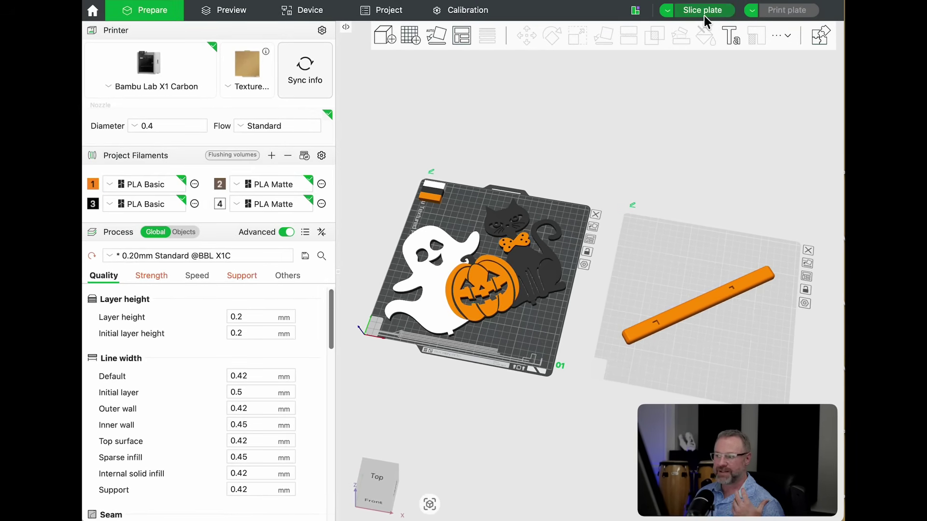
# - Slice plate 1 (3h7m, 101.34 g) and open Send print job with filaments on A4, A1, A2
pyautogui.click(703, 11)
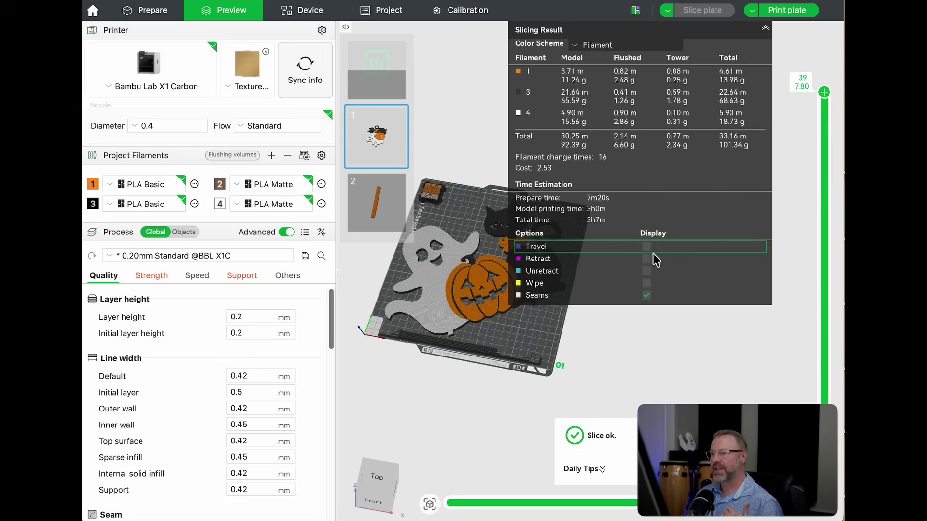
pyautogui.click(791, 11)
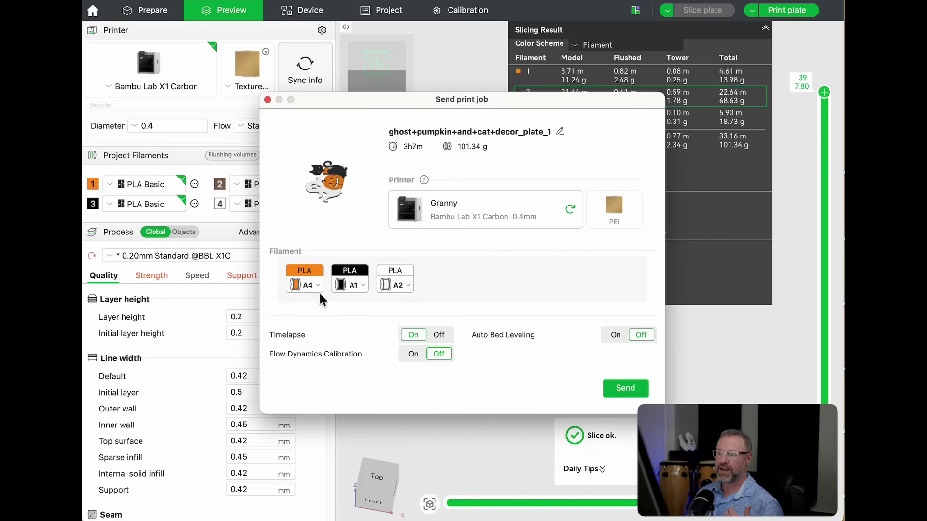